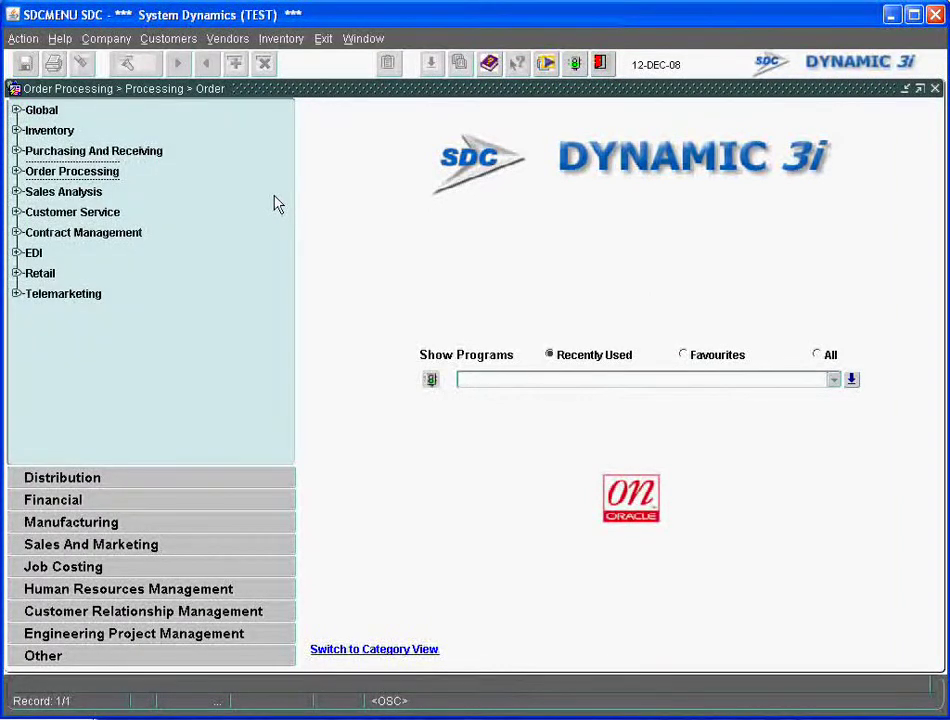
# Step: Open the purchase order Entry program under Purchasing And Receiving, Processing, Purchase Order Processing
pyautogui.click(16, 151)
pyautogui.click(33, 212)
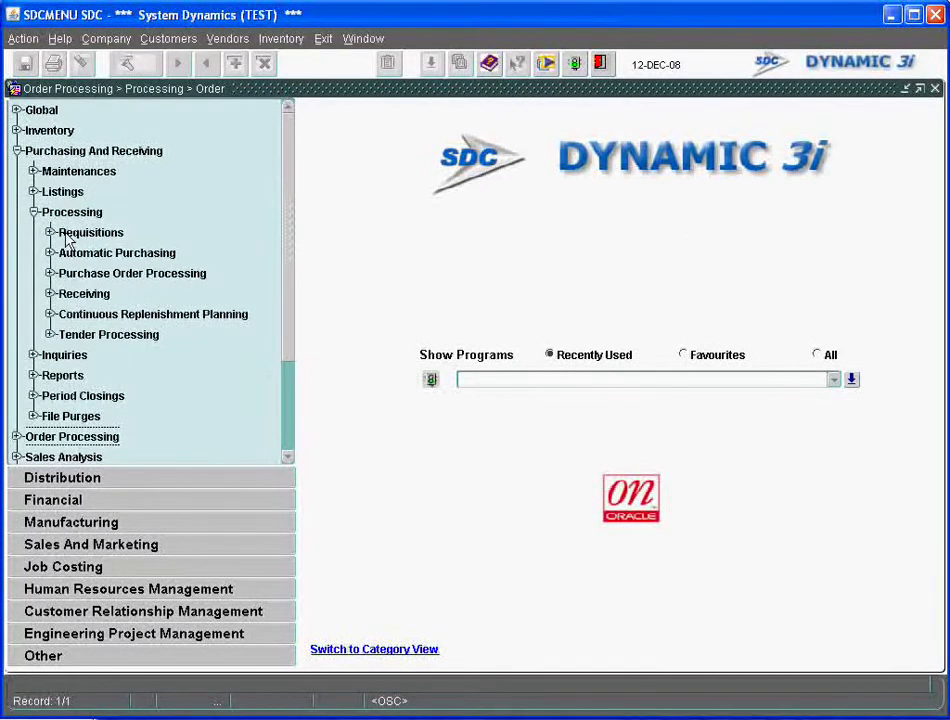
pyautogui.click(50, 275)
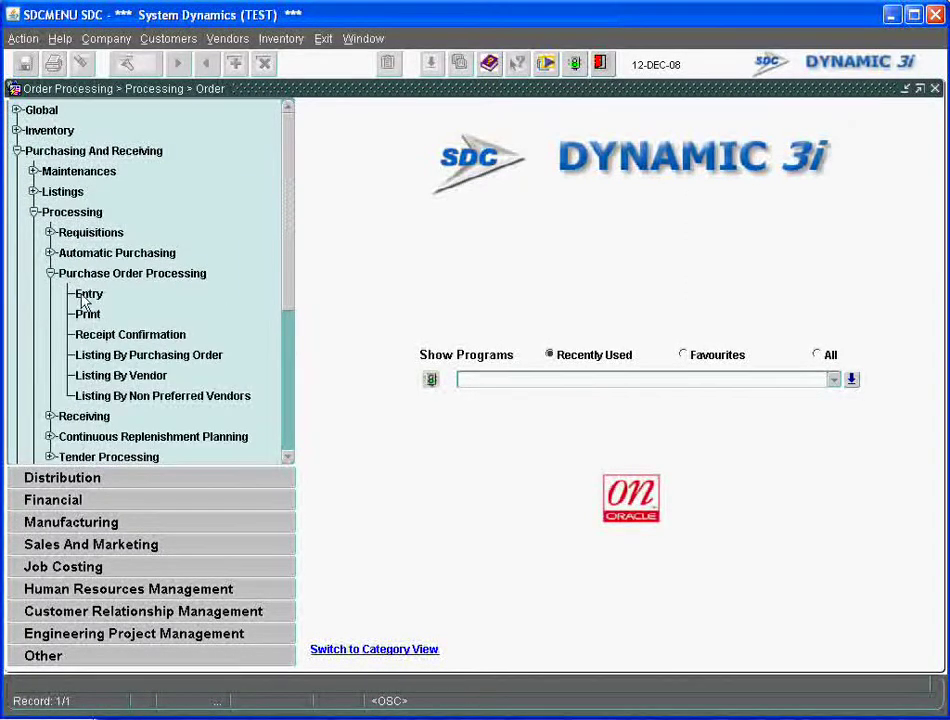
pyautogui.click(86, 296)
pyautogui.doubleClick(104, 294)
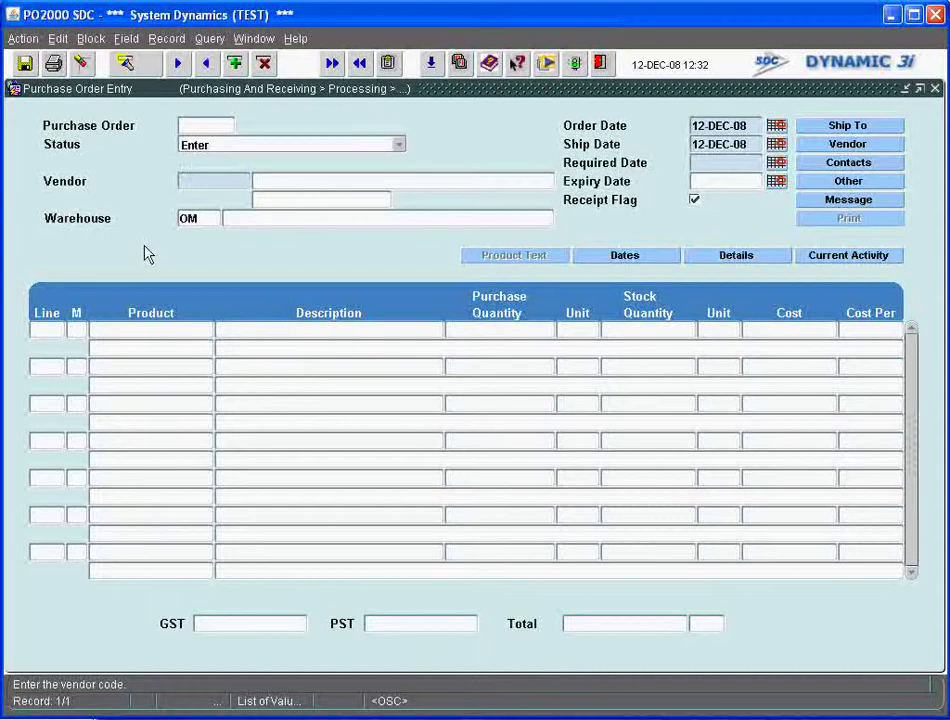
# Step: Enter vendor ATI000 and warehouse TOR on the new purchase order, and review the vendor's information
pyautogui.write('ATI000')
pyautogui.press('Tab')
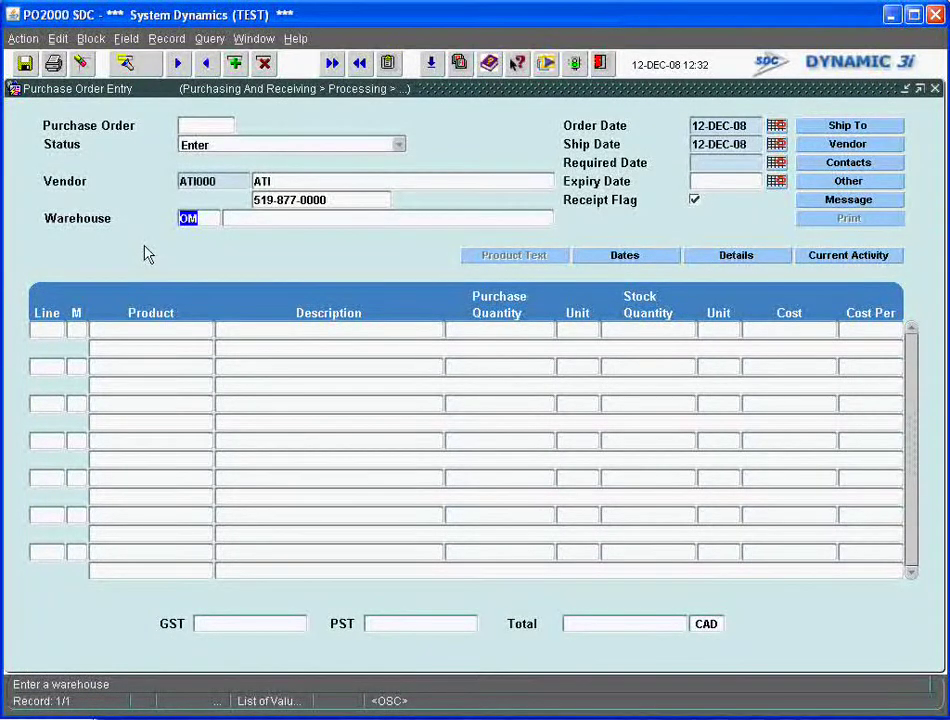
pyautogui.write('TOR')
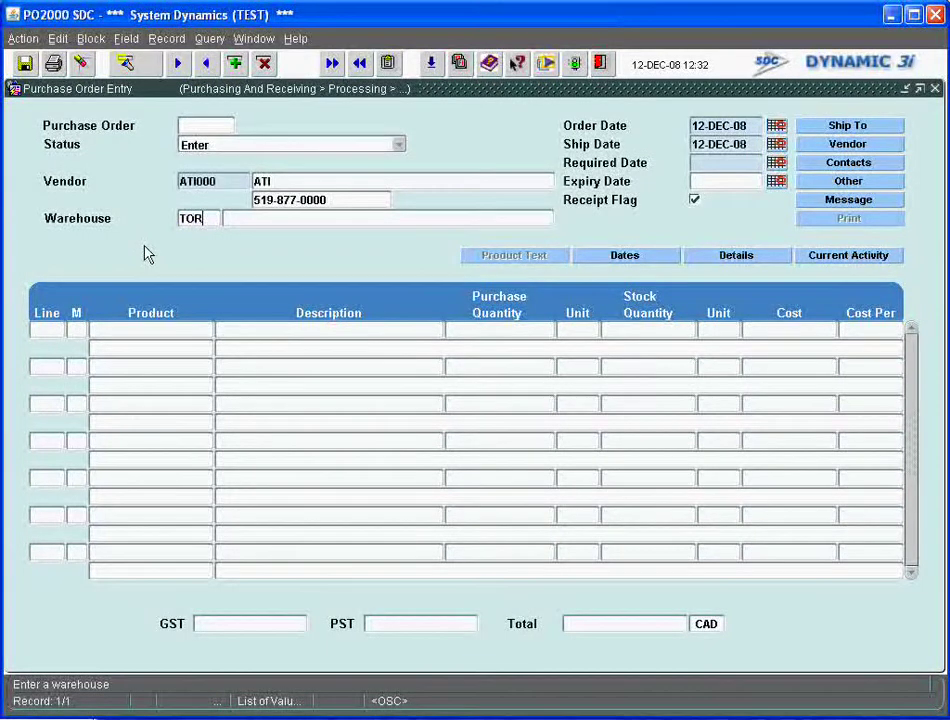
pyautogui.press('Tab')
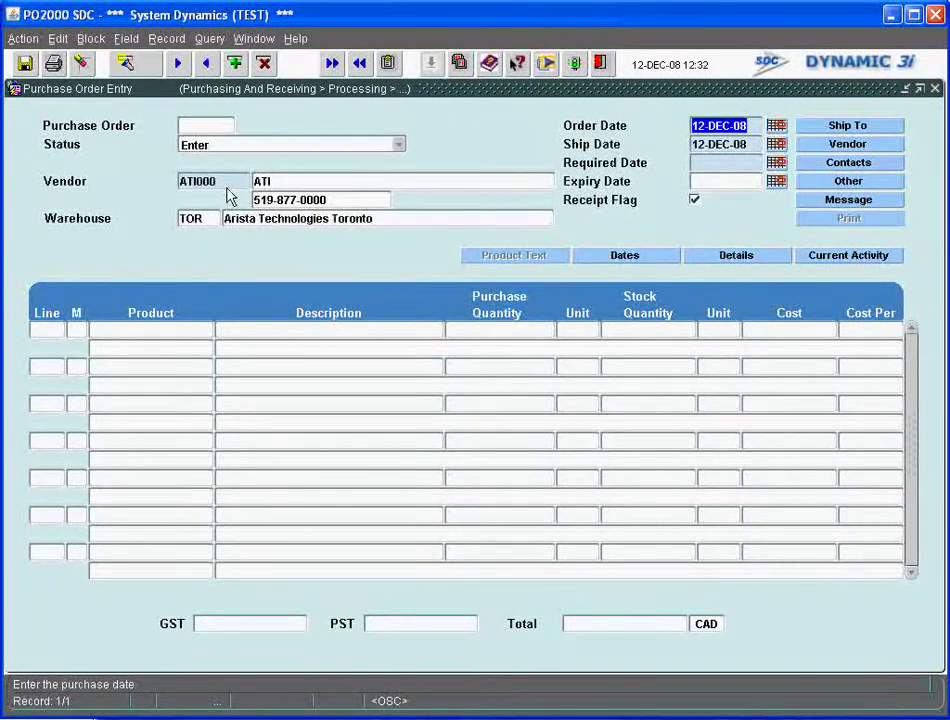
pyautogui.click(821, 149)
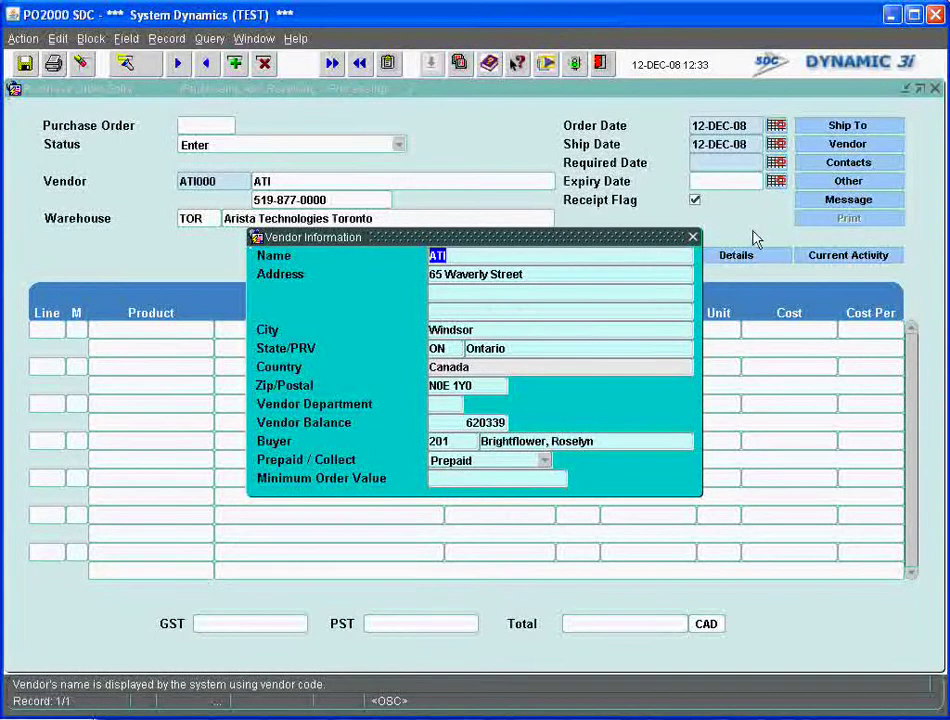
pyautogui.click(692, 237)
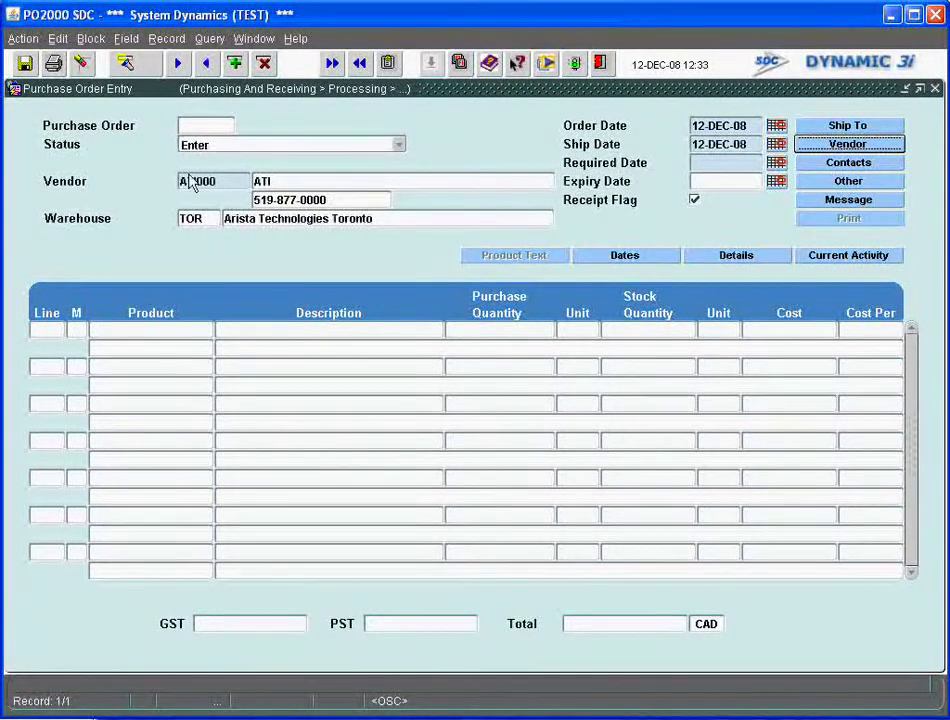
pyautogui.click(141, 329)
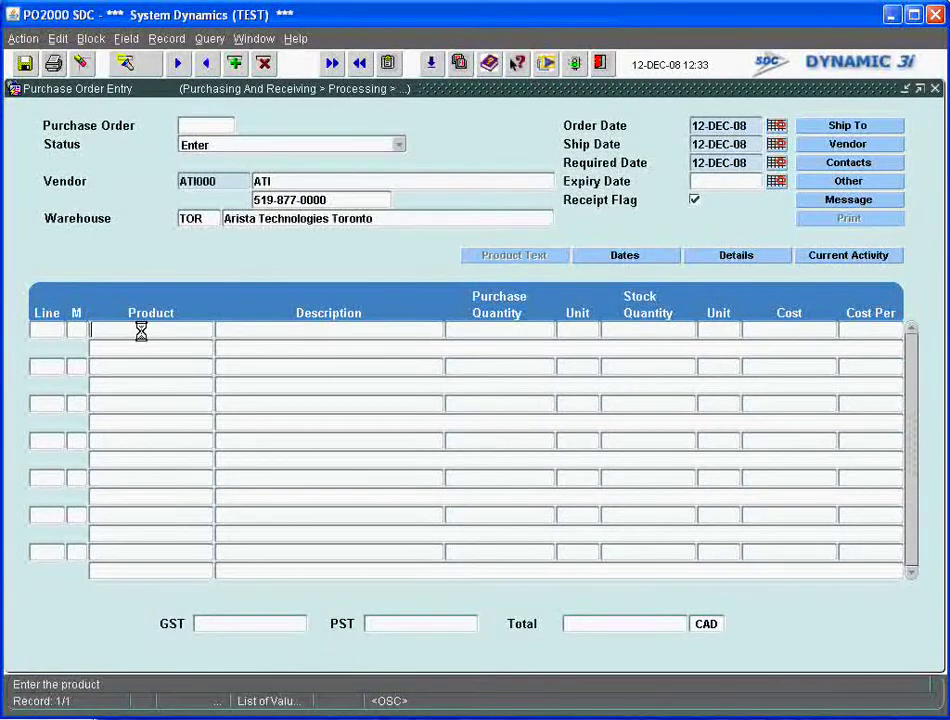
pyautogui.write('M3A')
pyautogui.press('Tab')
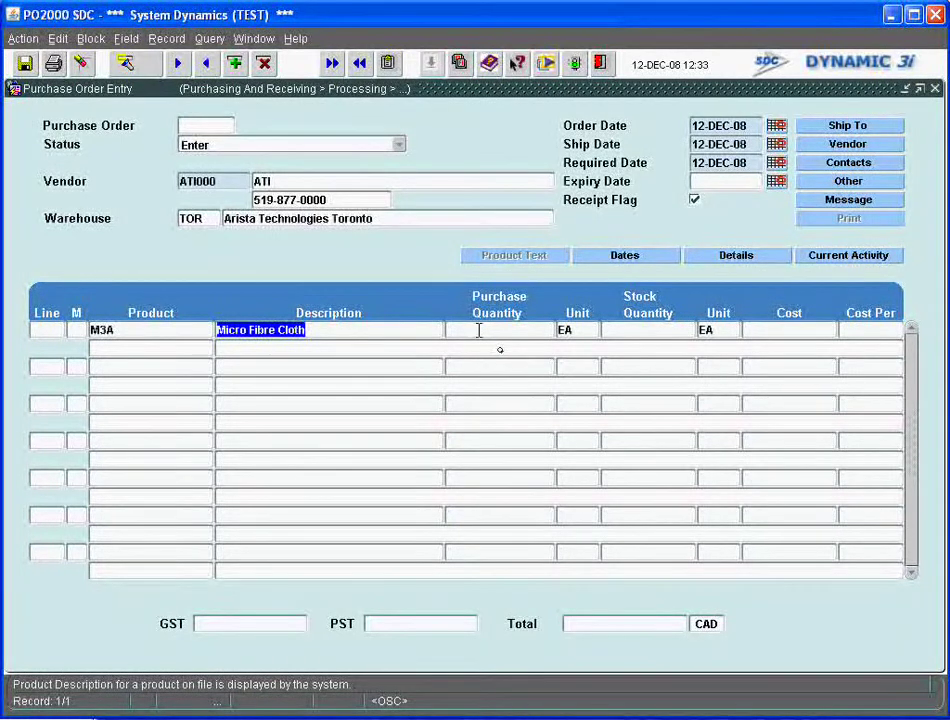
pyautogui.press('Delete')
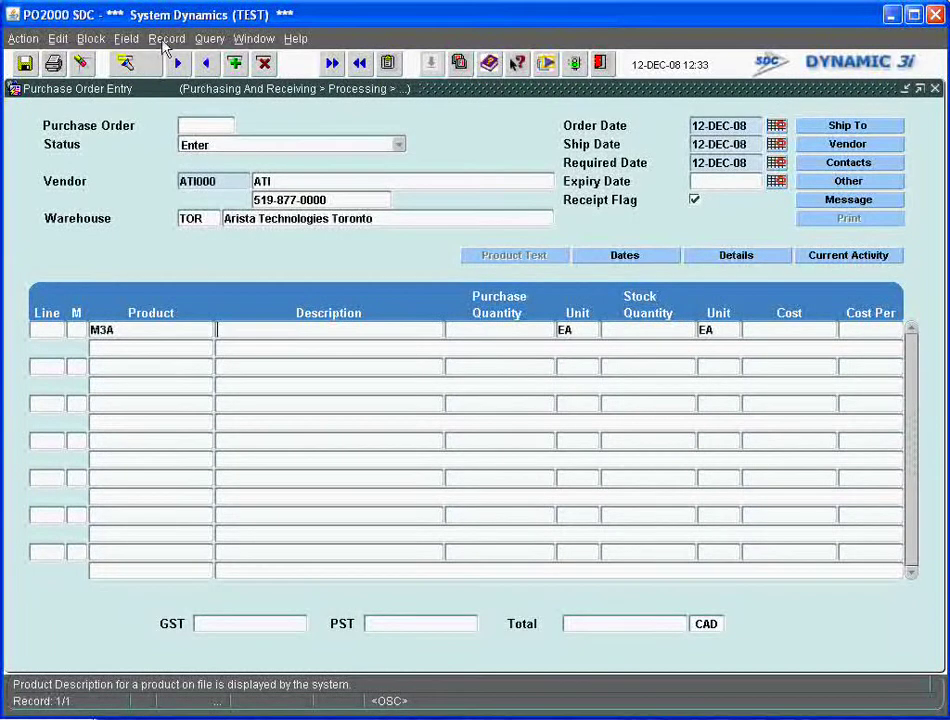
pyautogui.click(180, 329)
pyautogui.press('Delete')
pyautogui.write('M')
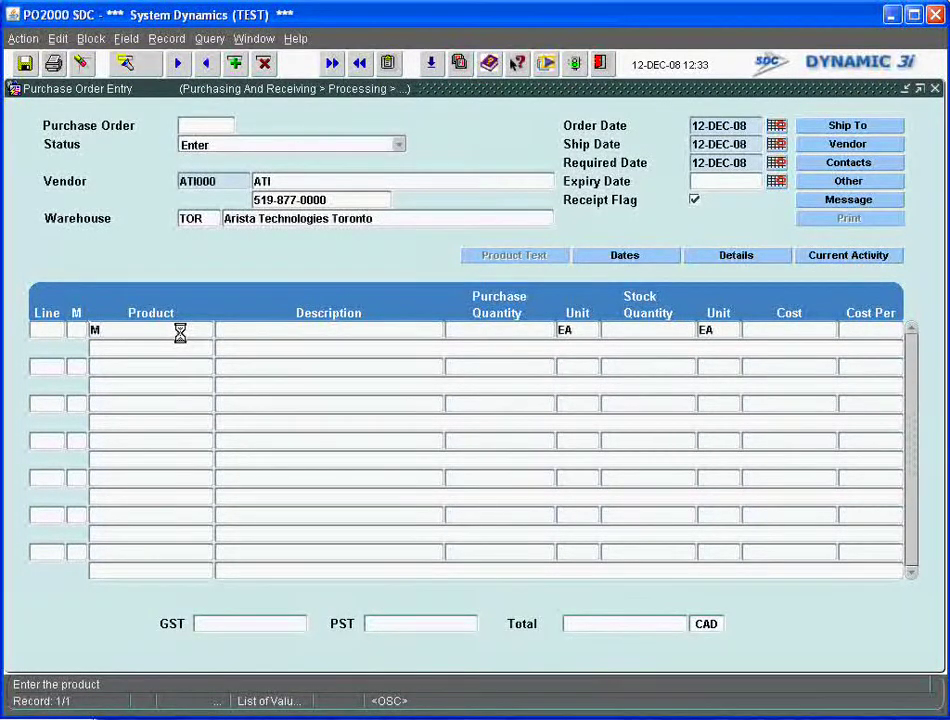
pyautogui.write('3A')
pyautogui.press('Tab')
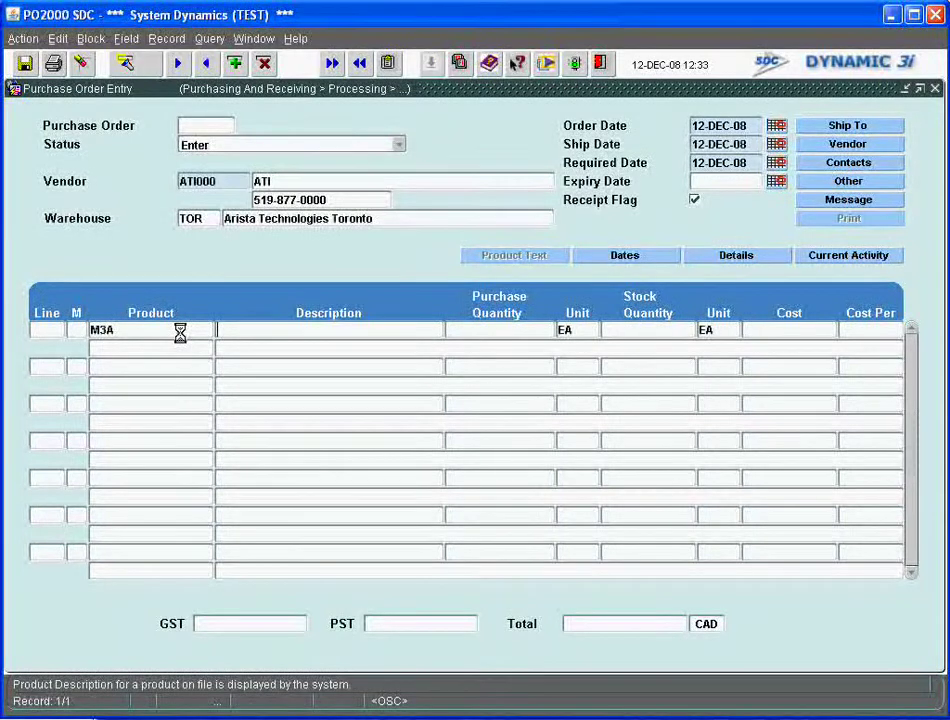
pyautogui.click(163, 39)
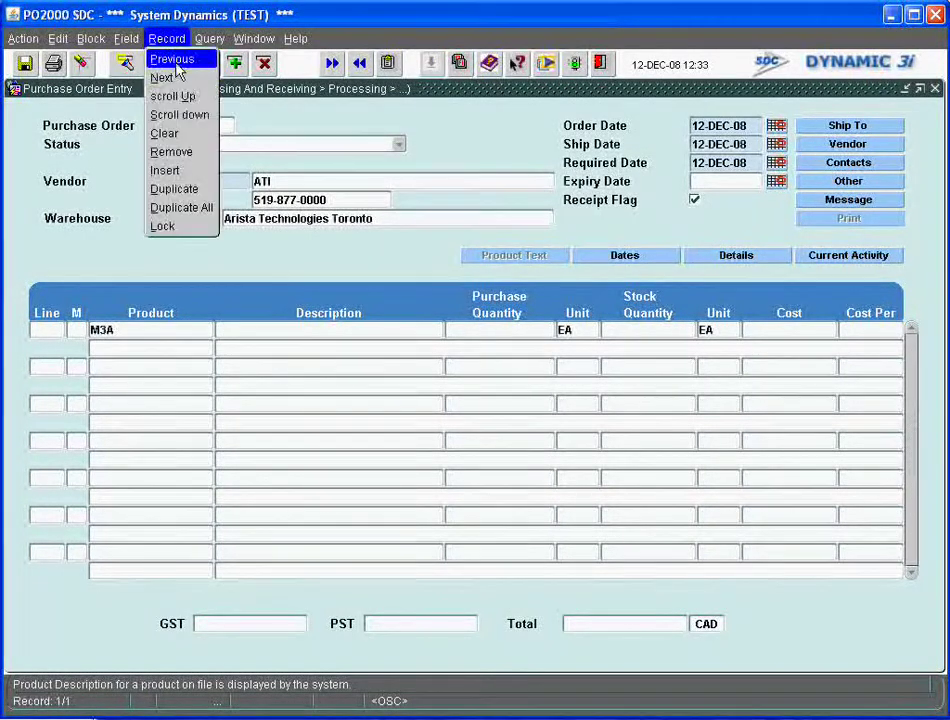
pyautogui.click(164, 133)
# Step: Add product M3A on the first order line with a purchase quantity of 100
pyautogui.click(143, 321)
pyautogui.write('M3A')
pyautogui.press('Tab')
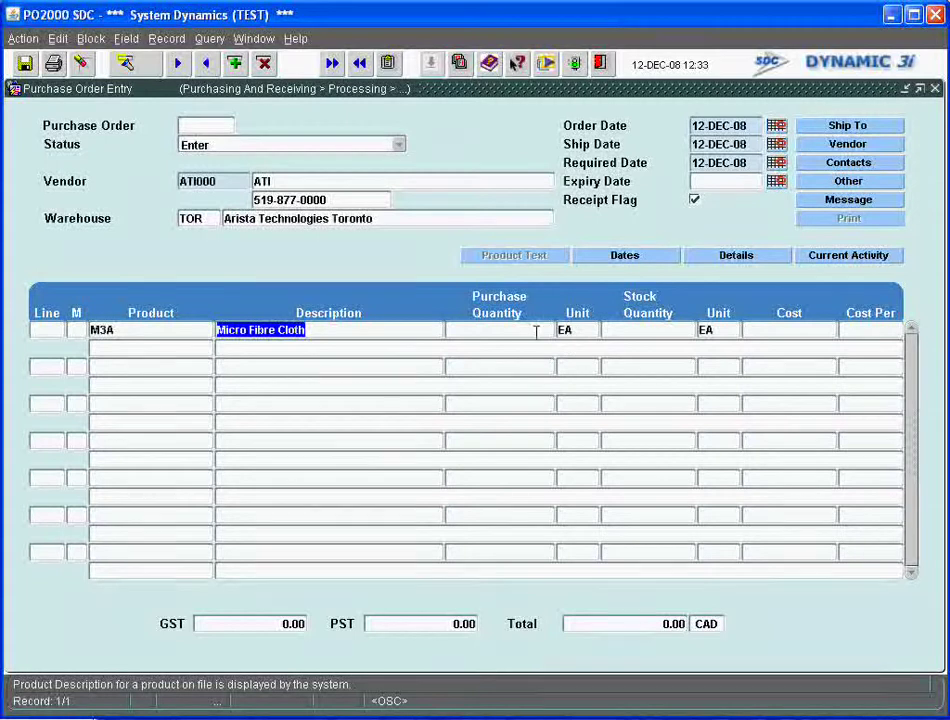
pyautogui.click(535, 330)
pyautogui.write('100')
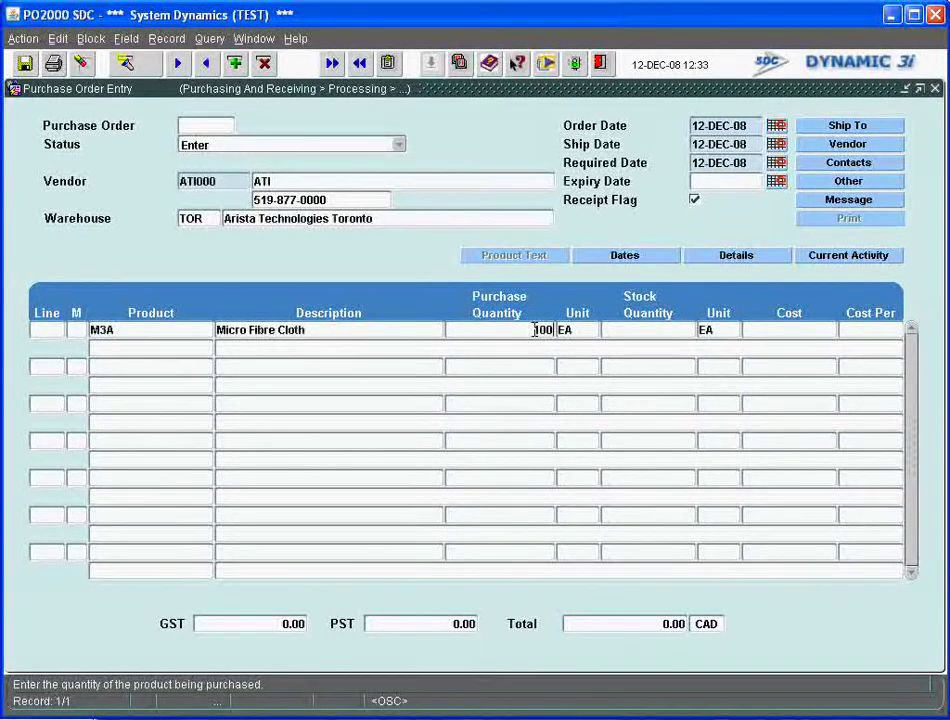
pyautogui.press('Tab')
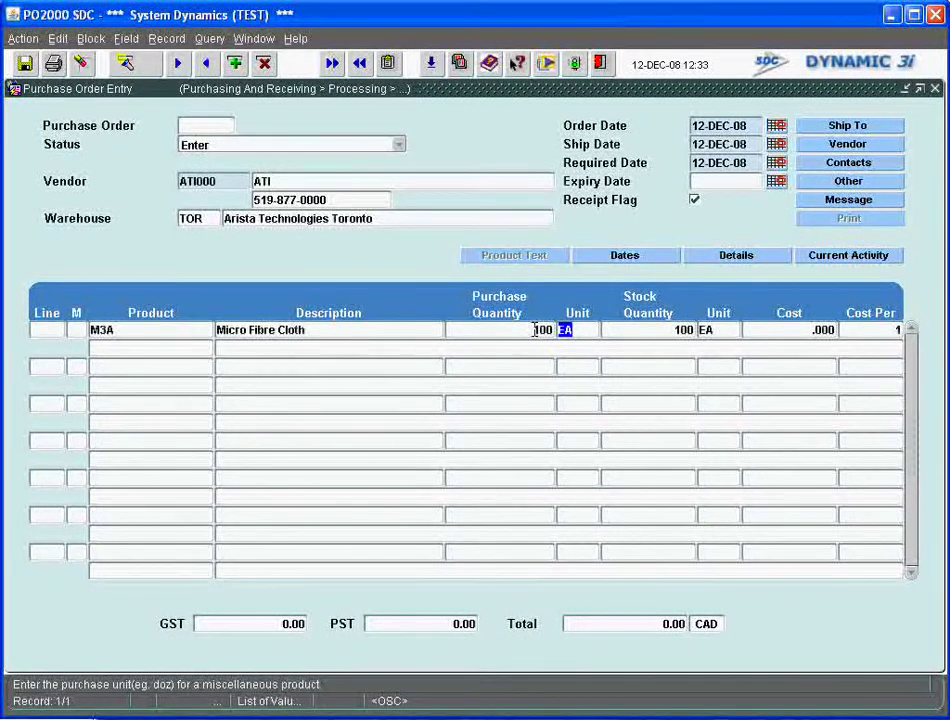
# Step: Set the cost of the M3A line to 5.35, keeping the default units
pyautogui.press('Tab')
pyautogui.press('Tab')
pyautogui.press('Tab')
pyautogui.press('Tab')
pyautogui.press('Tab')
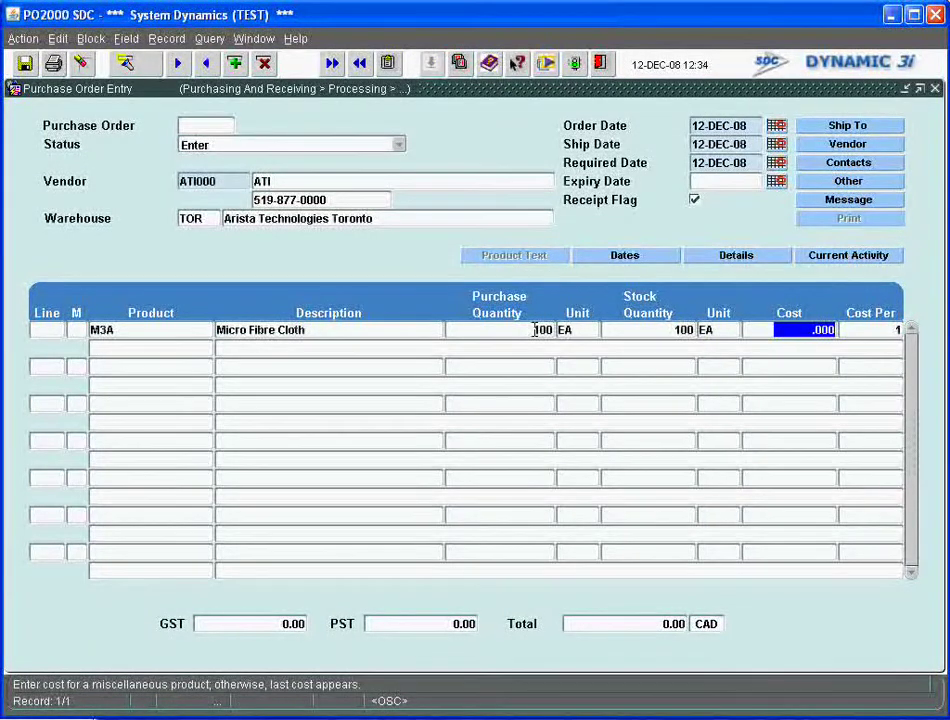
pyautogui.write('5.')
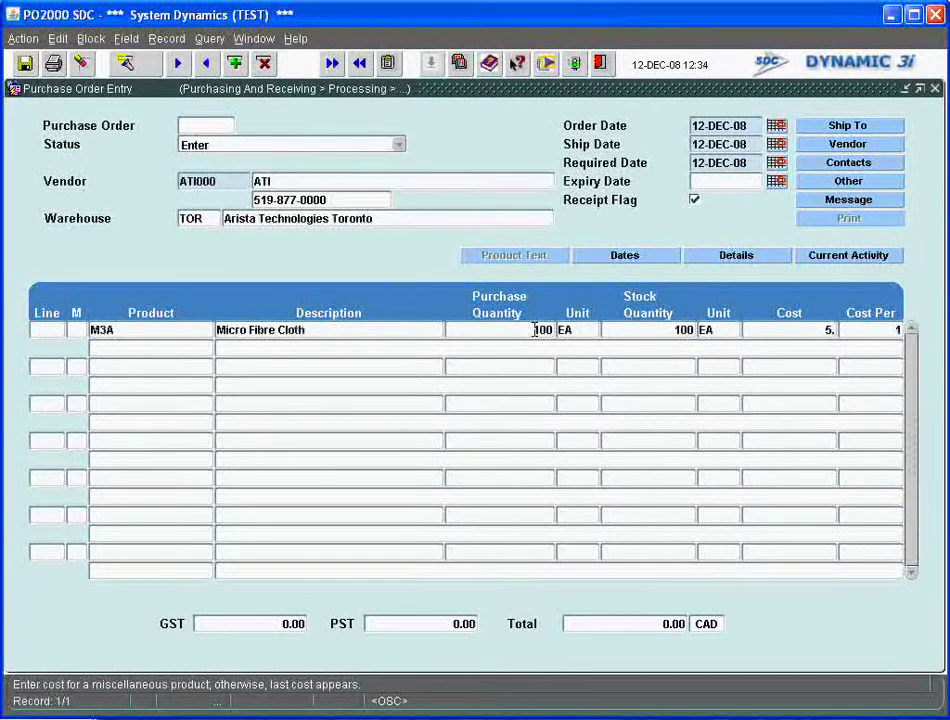
pyautogui.write('35')
pyautogui.press('Tab')
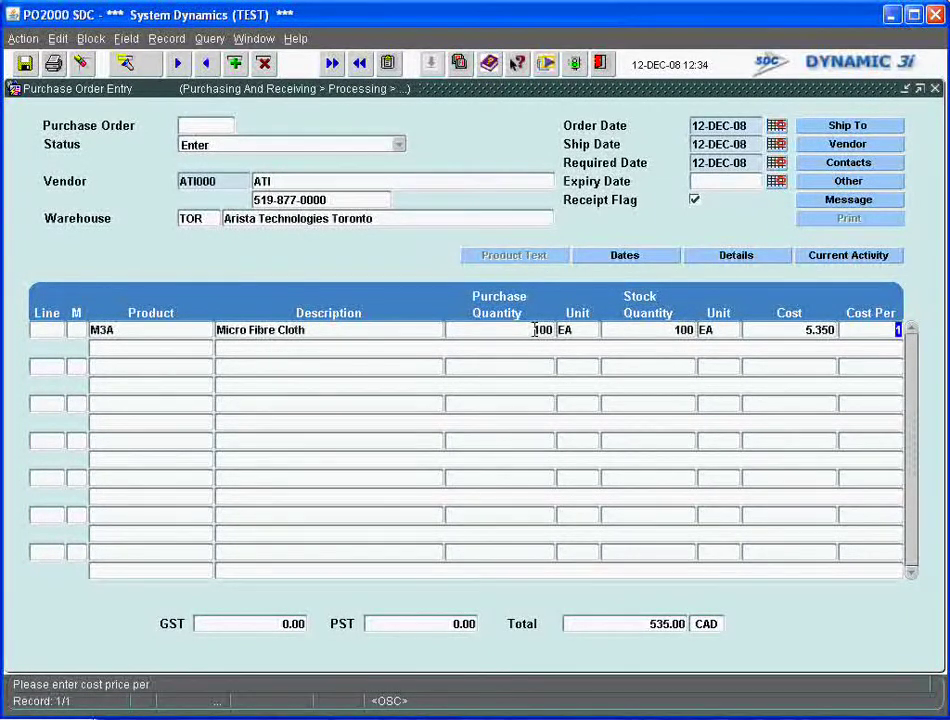
# Step: Accept the default purchase detail information for the M3A line and save the purchase order
pyautogui.press('Tab')
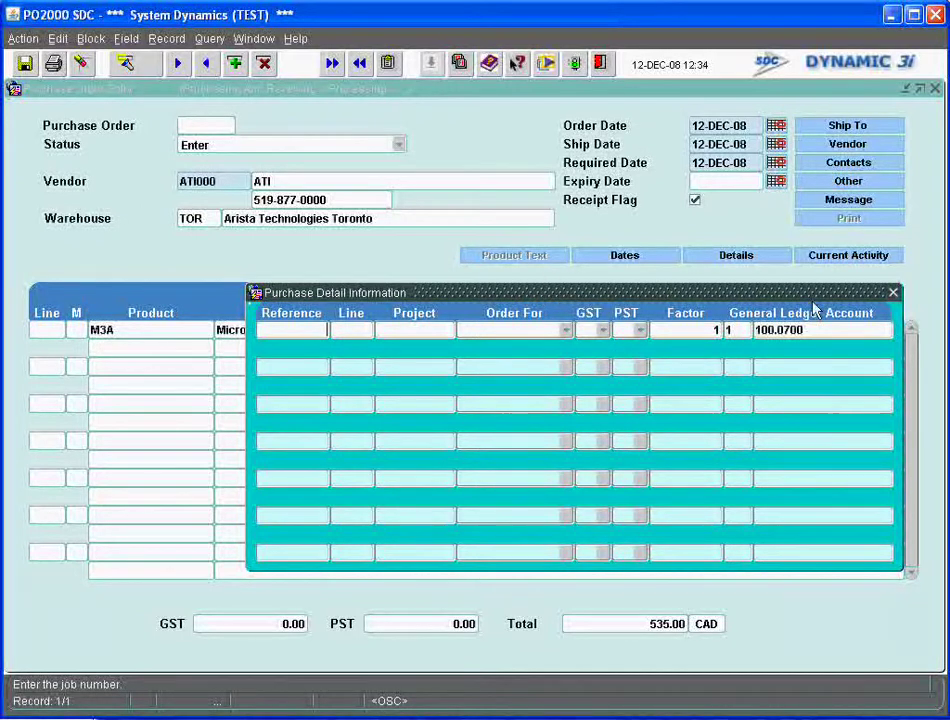
pyautogui.click(893, 292)
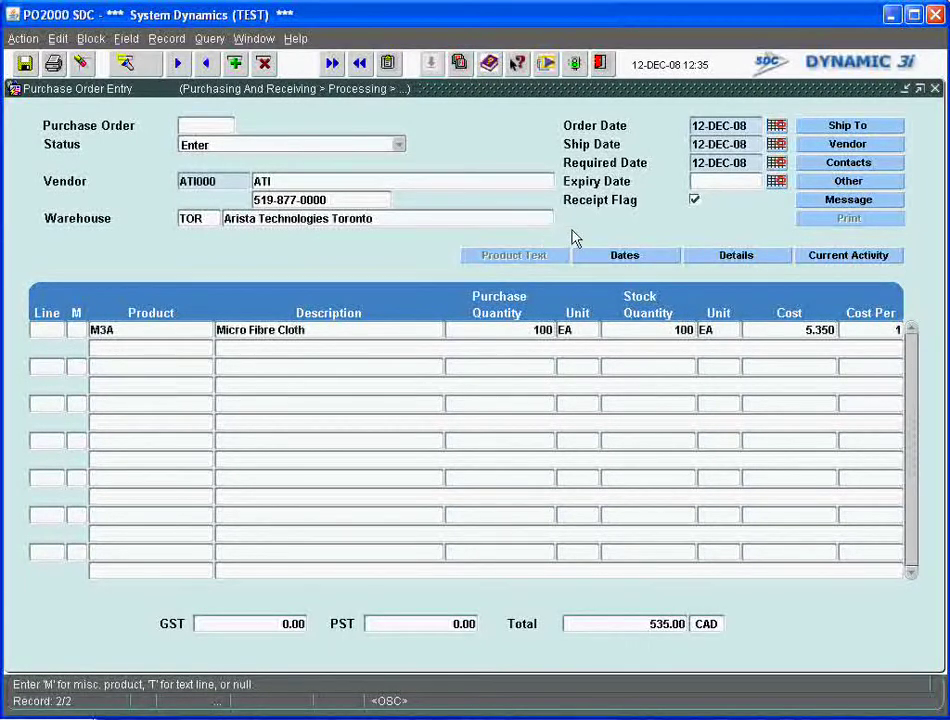
pyautogui.click(25, 64)
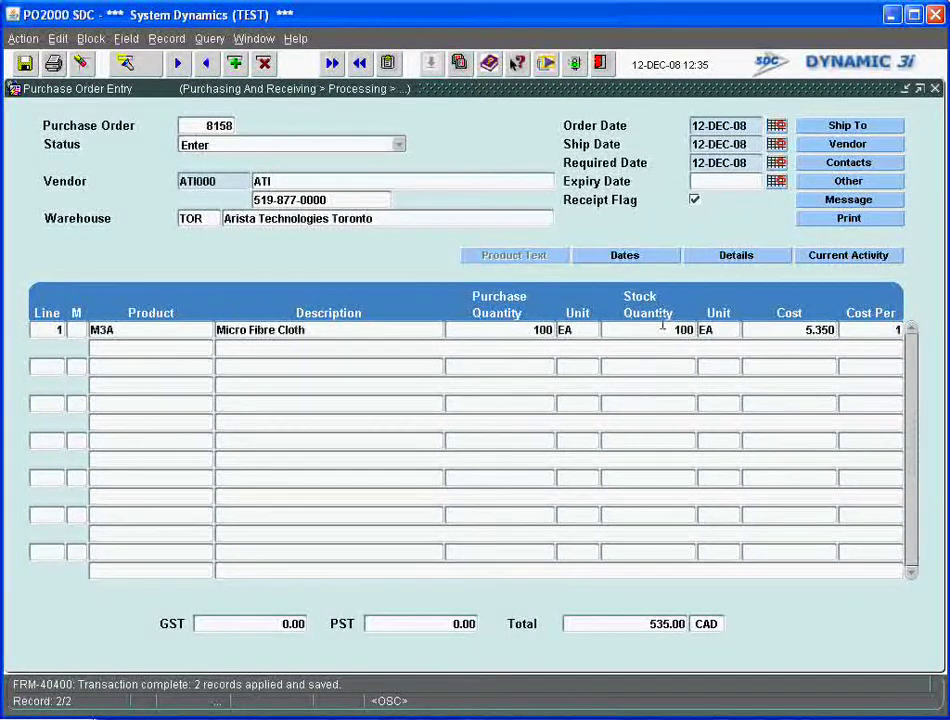
# Step: Print the saved purchase order to the screen in PDF format, review the document and close it
pyautogui.click(840, 220)
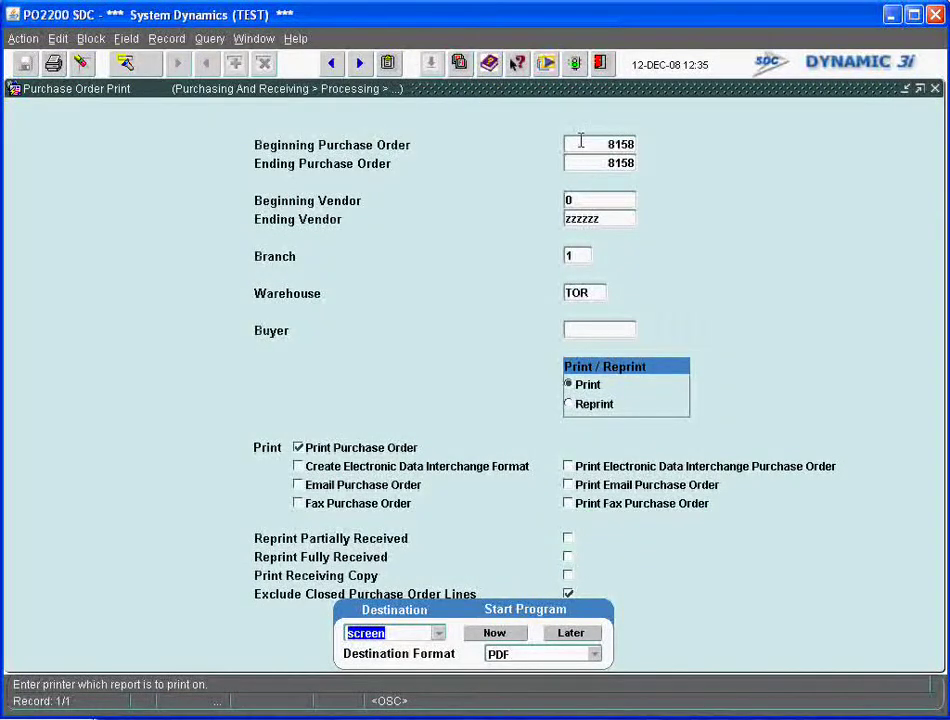
pyautogui.click(491, 633)
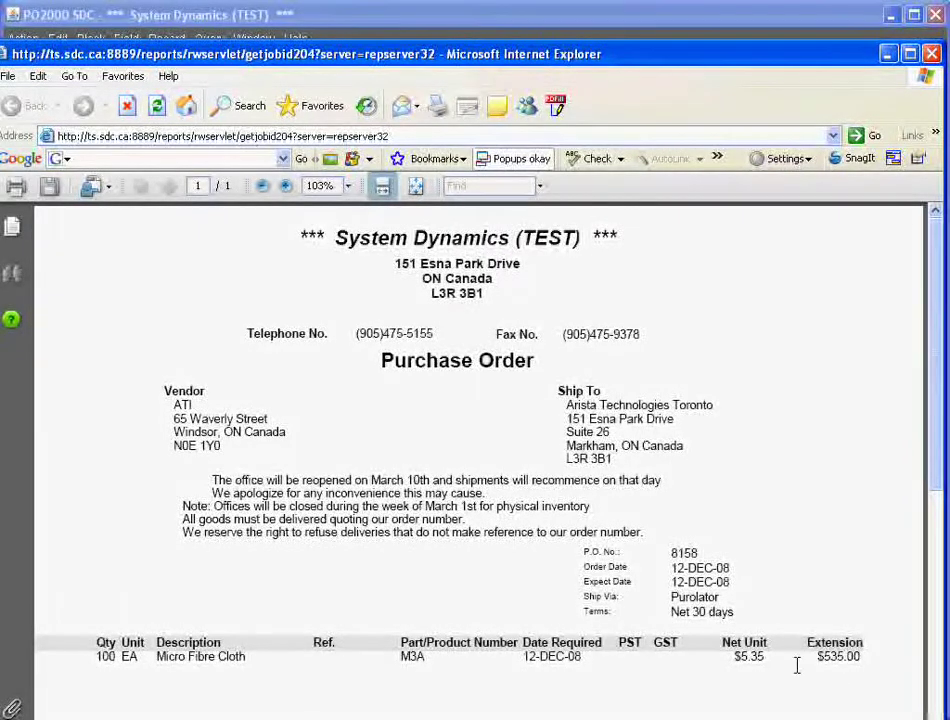
pyautogui.click(931, 54)
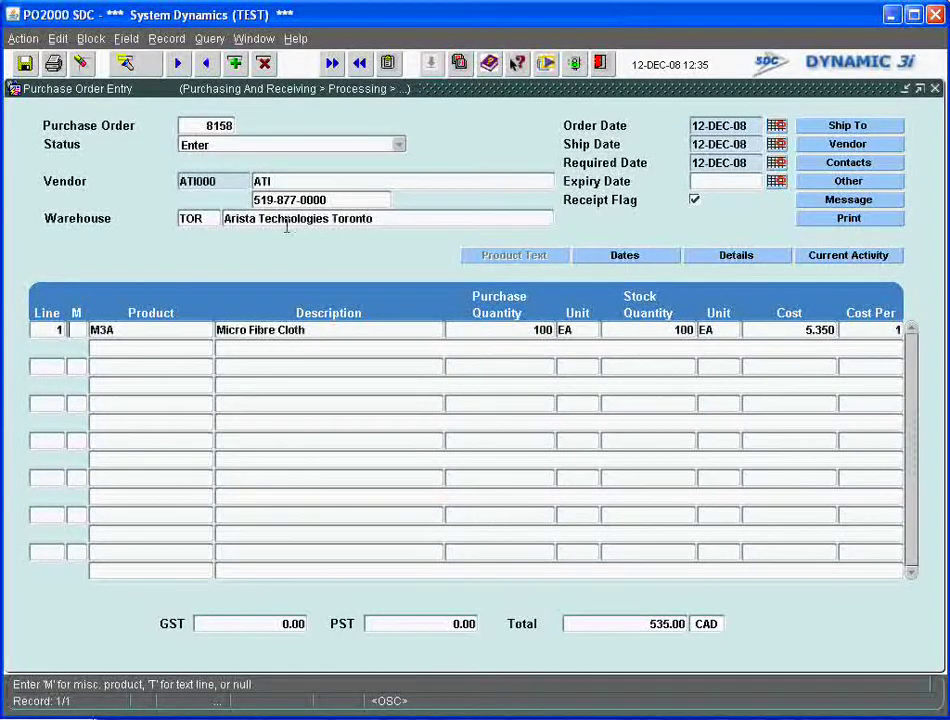
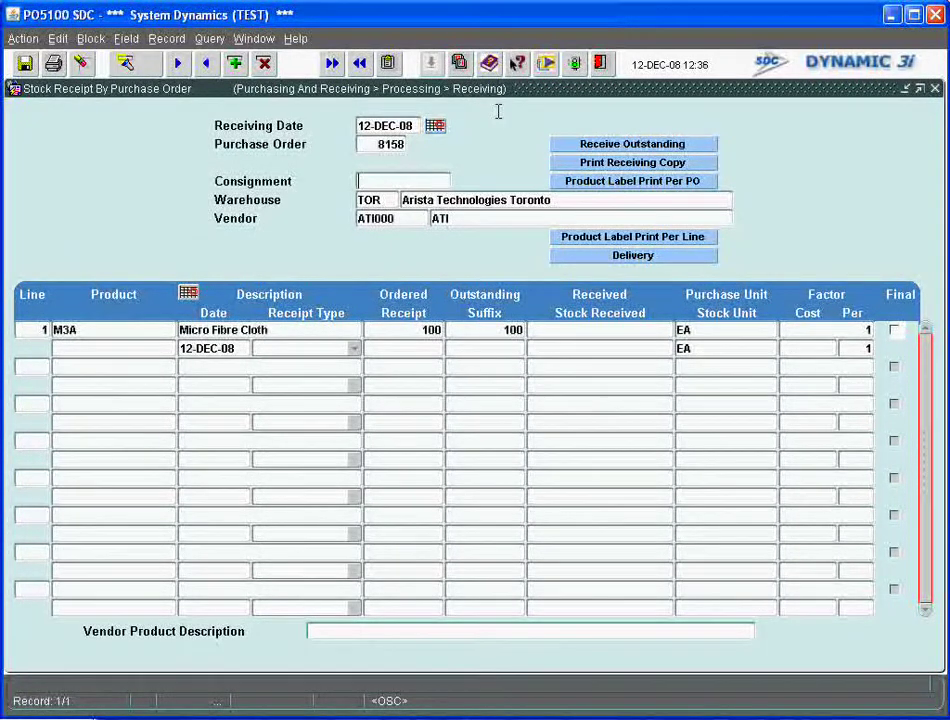
# Step: Receive the outstanding quantity of the purchase order in Stock Receipt By Purchase Order and exit the program
pyautogui.click(615, 144)
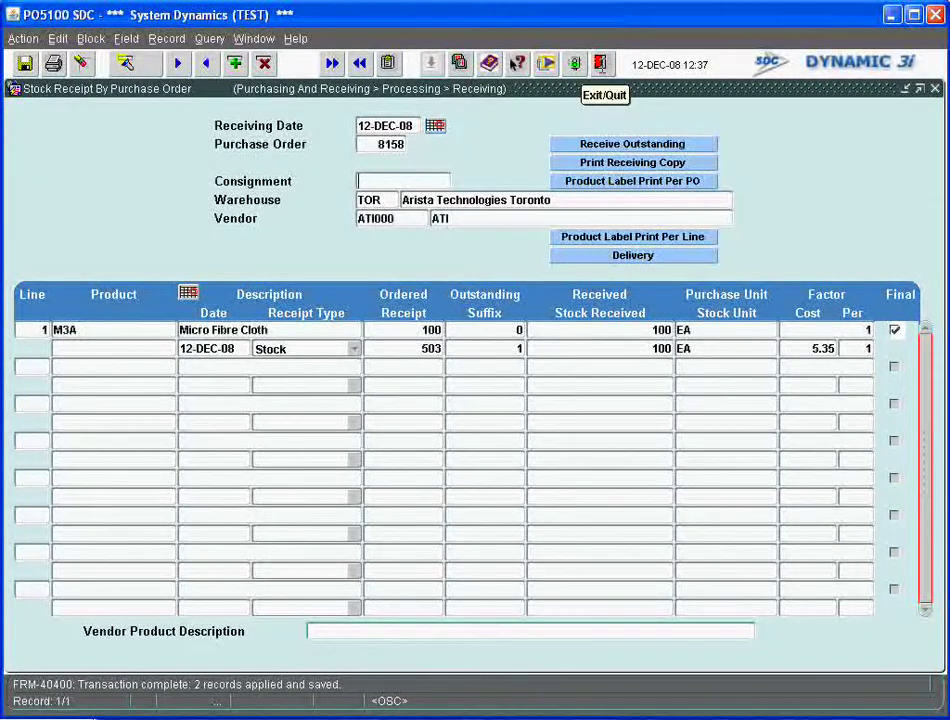
pyautogui.click(600, 64)
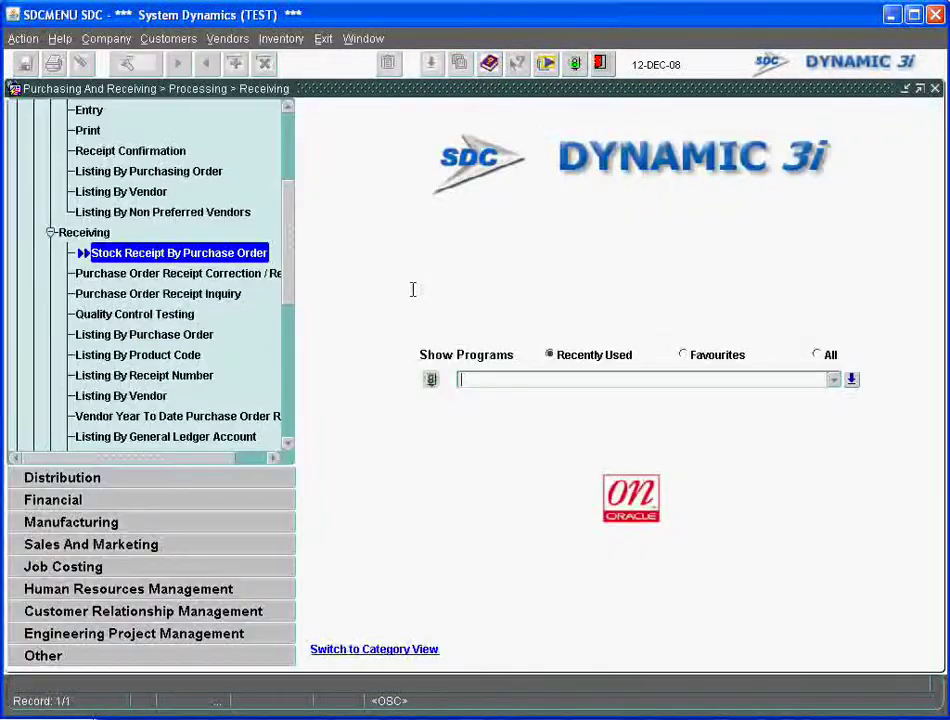